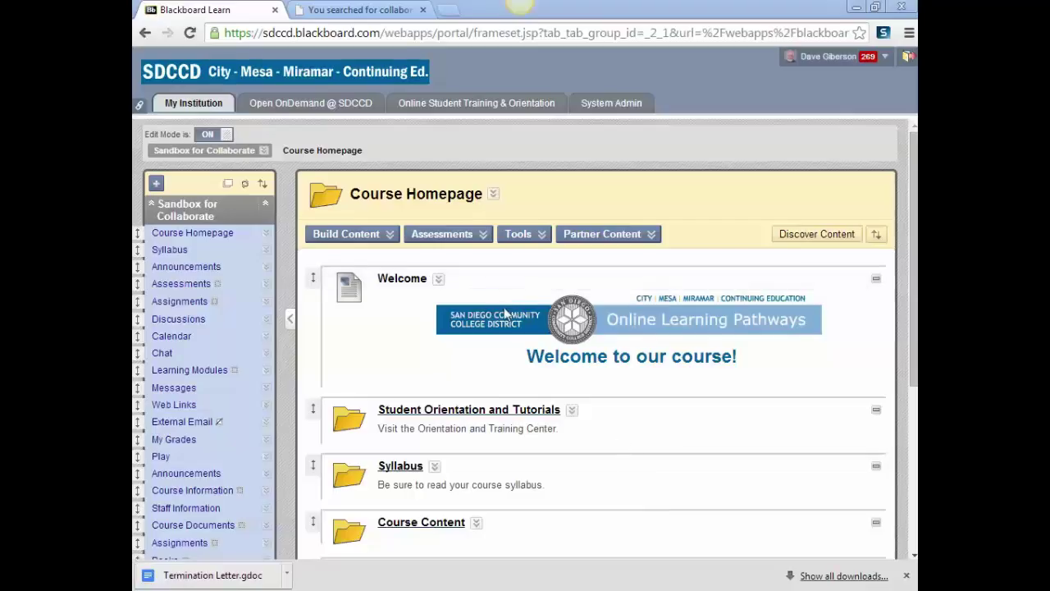
Start creating a link to the Blackboard Collaborate Scheduling Manager on the Course Homepage.
left_click(447, 234)
left_click(601, 397)
left_click(523, 235)
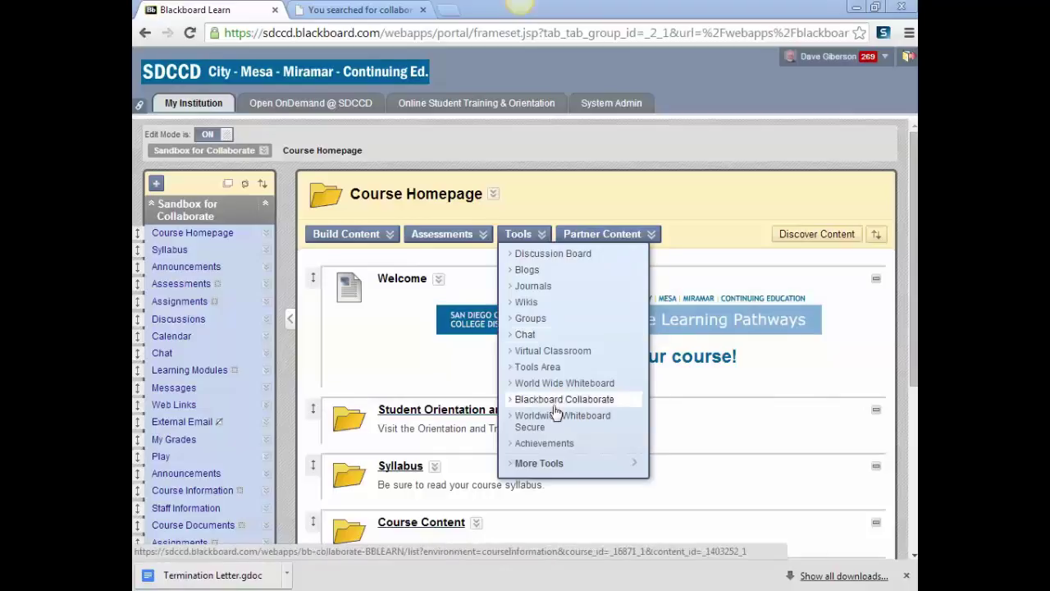
left_click(558, 465)
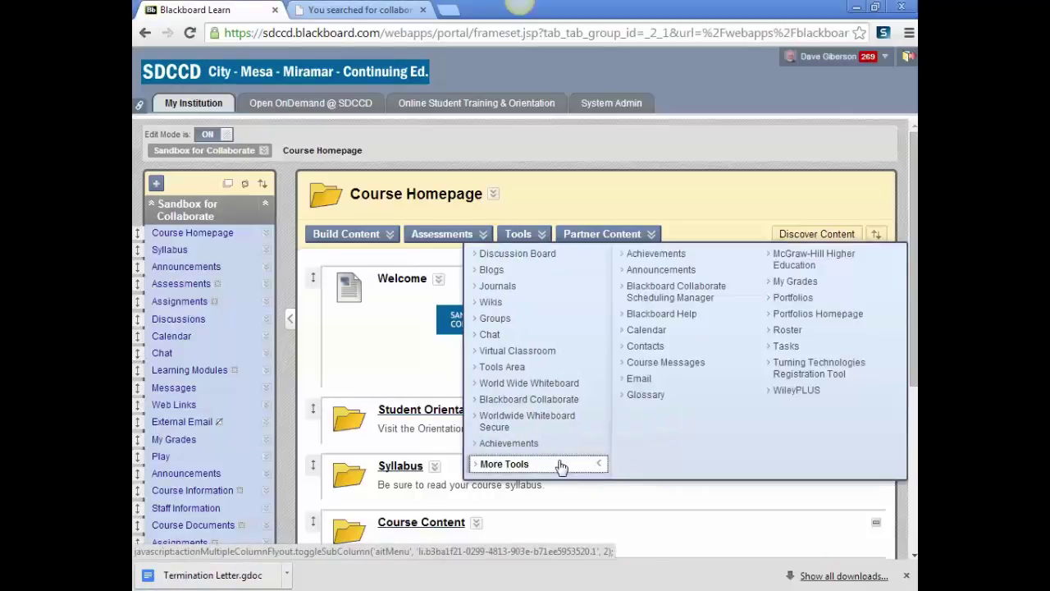
left_click(689, 292)
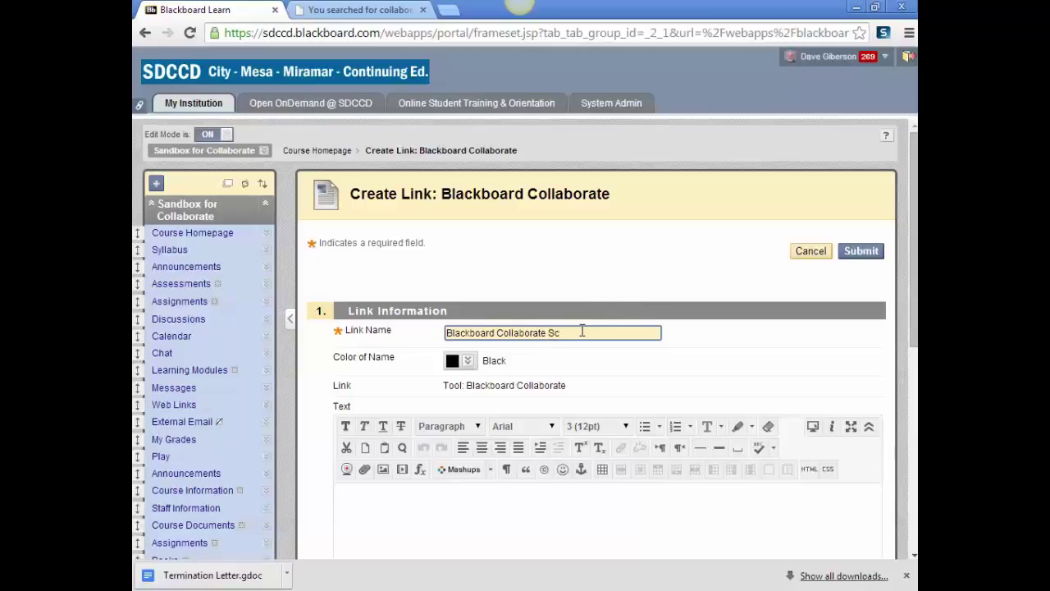
Name the link "Blackboard Collaborate Schedule" and submit it with the default options.
type("hedule")
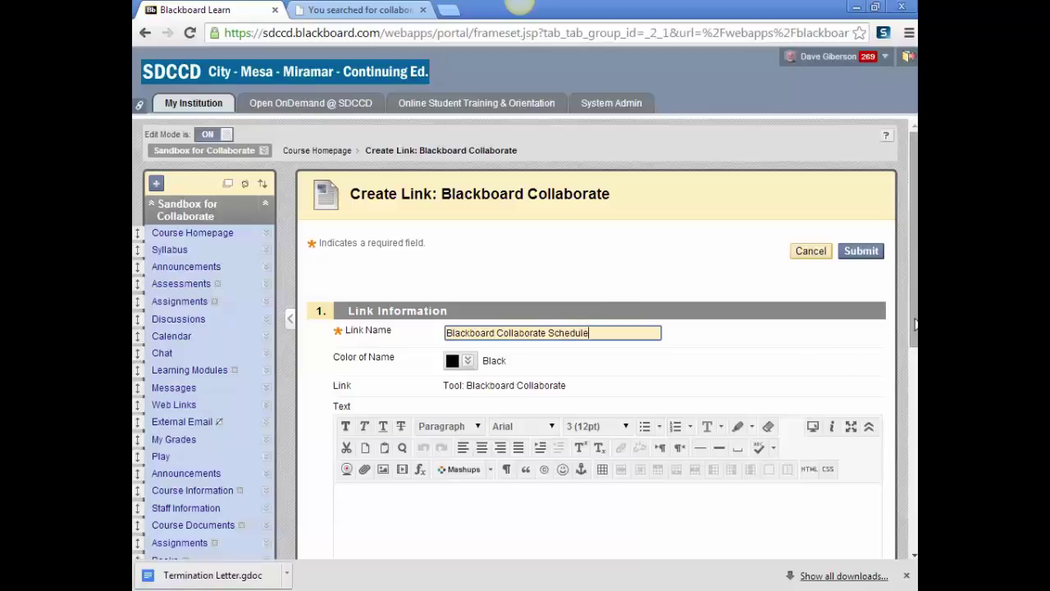
left_click_drag(915, 324, 881, 399)
left_click(392, 403)
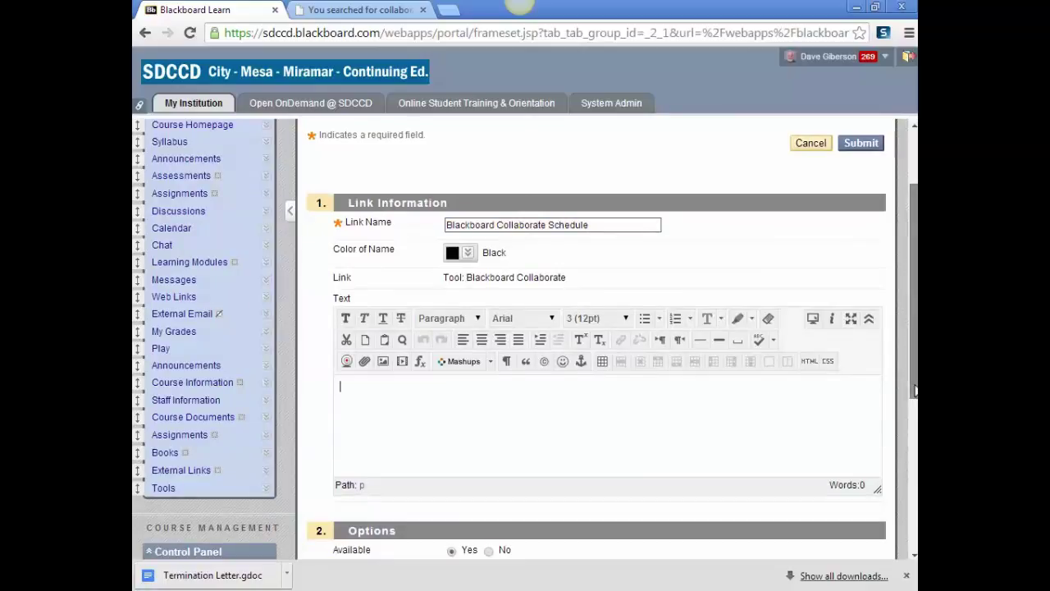
scroll(915, 391, "down", 3)
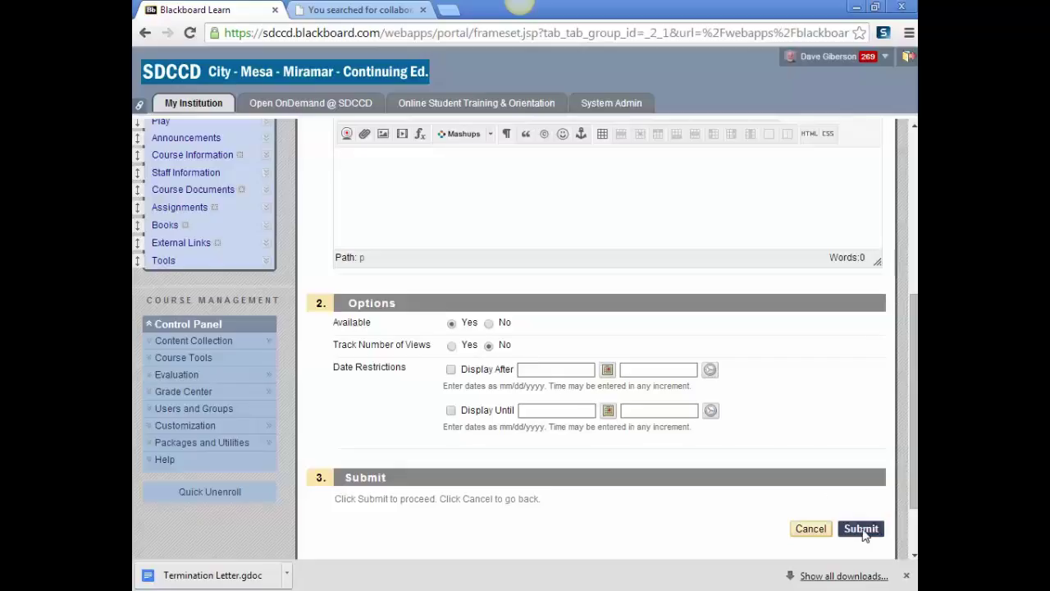
left_click(861, 529)
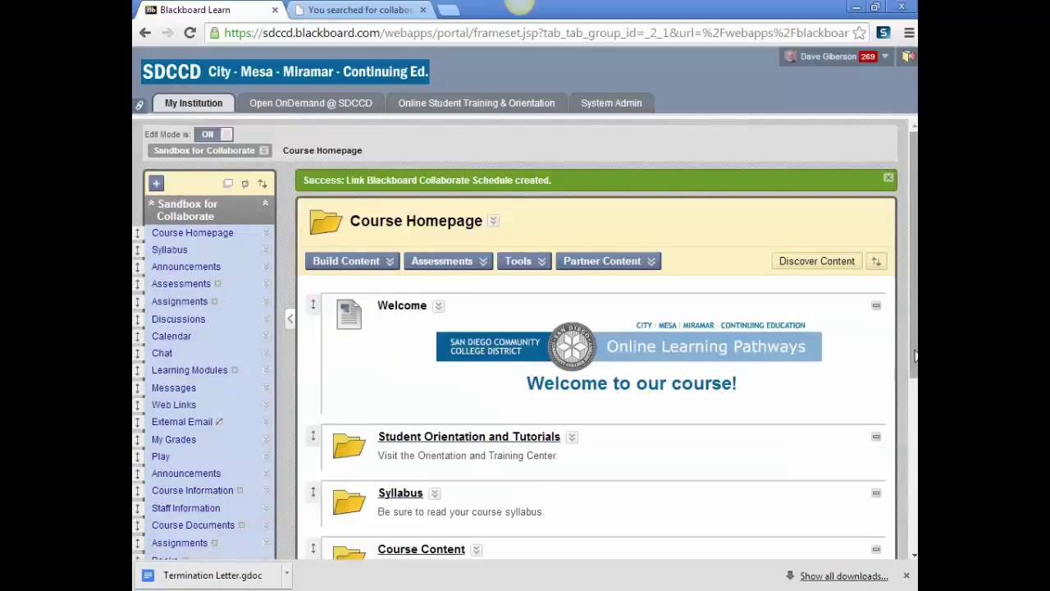
Move the Blackboard Collaborate Schedule link directly below Course Content on the Course Homepage and open it.
left_click_drag(915, 355, 914, 500)
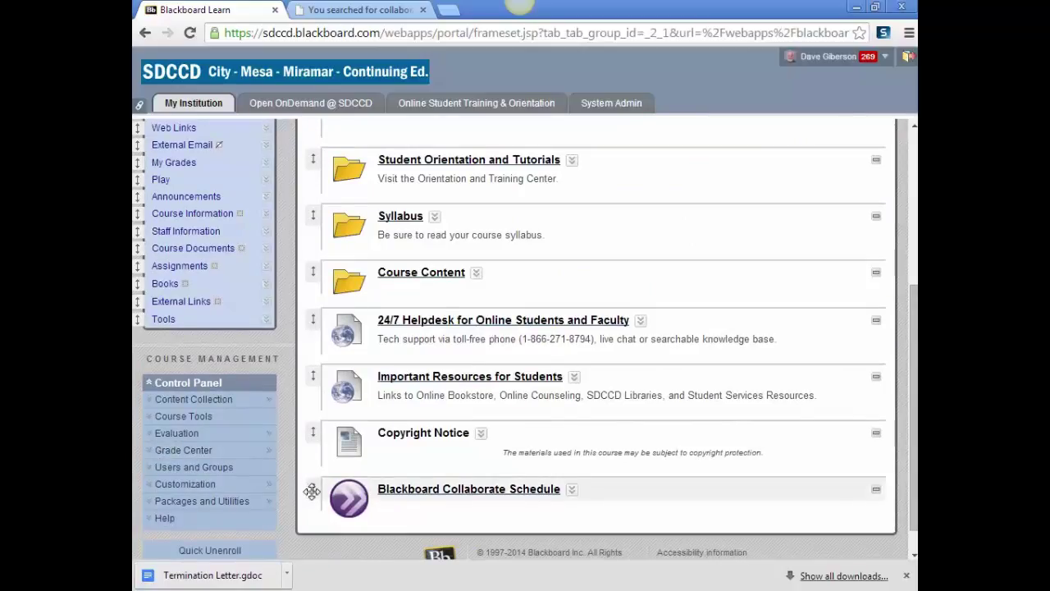
left_click_drag(311, 490, 312, 320)
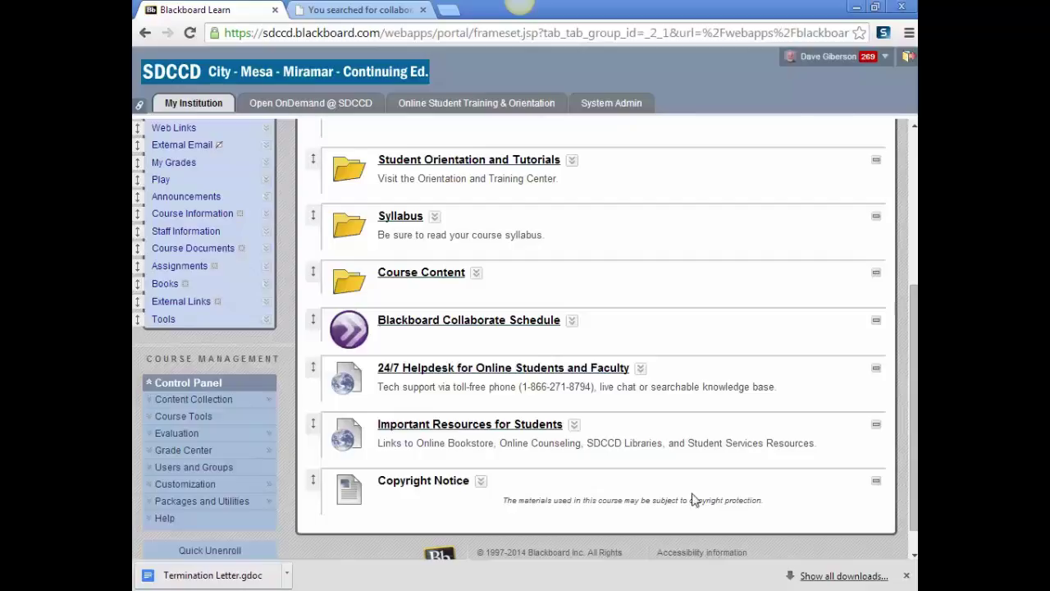
left_click(501, 329)
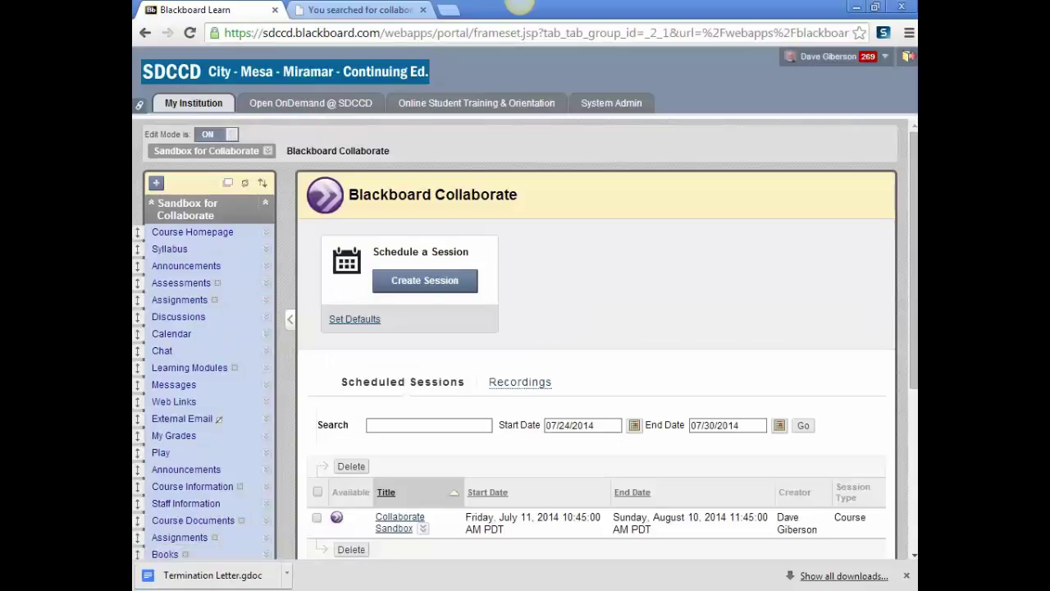
Create a Collaborate session and name it "New Collaborate Session".
scroll(453, 406, "down", 3)
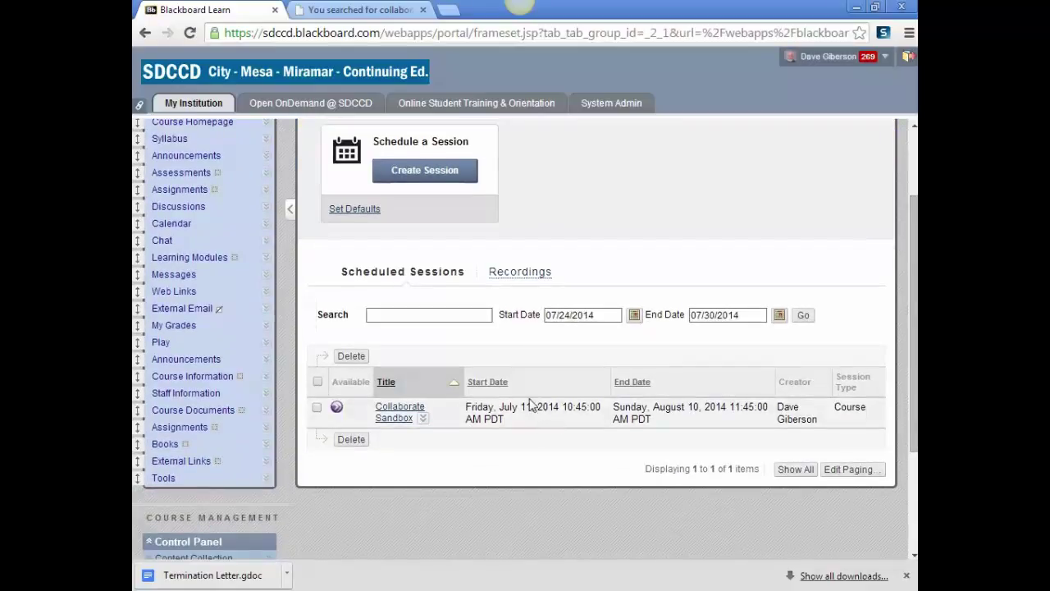
left_click(432, 178)
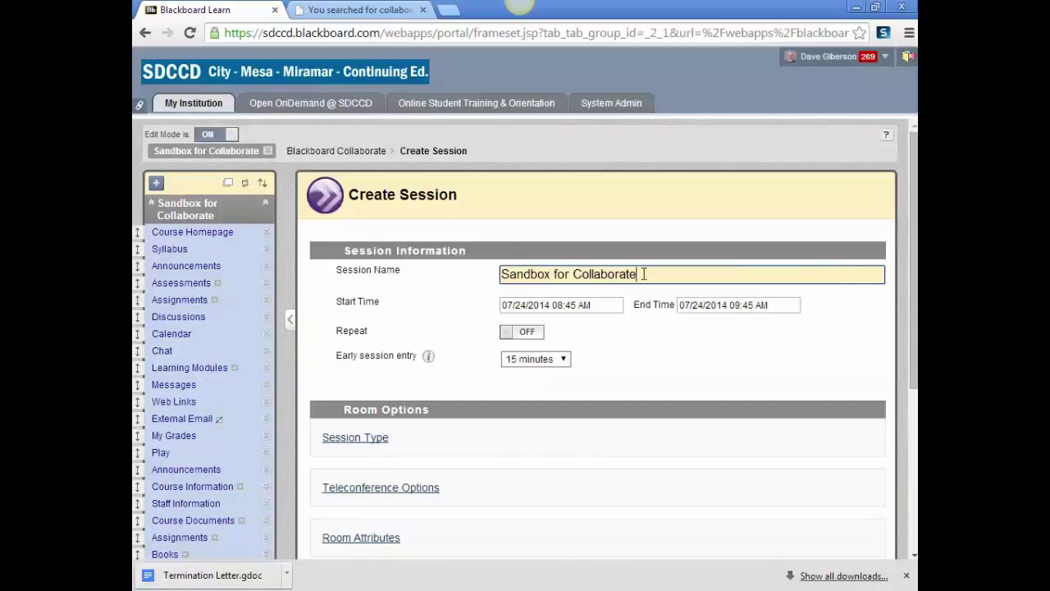
left_click_drag(637, 274, 443, 264)
type("N")
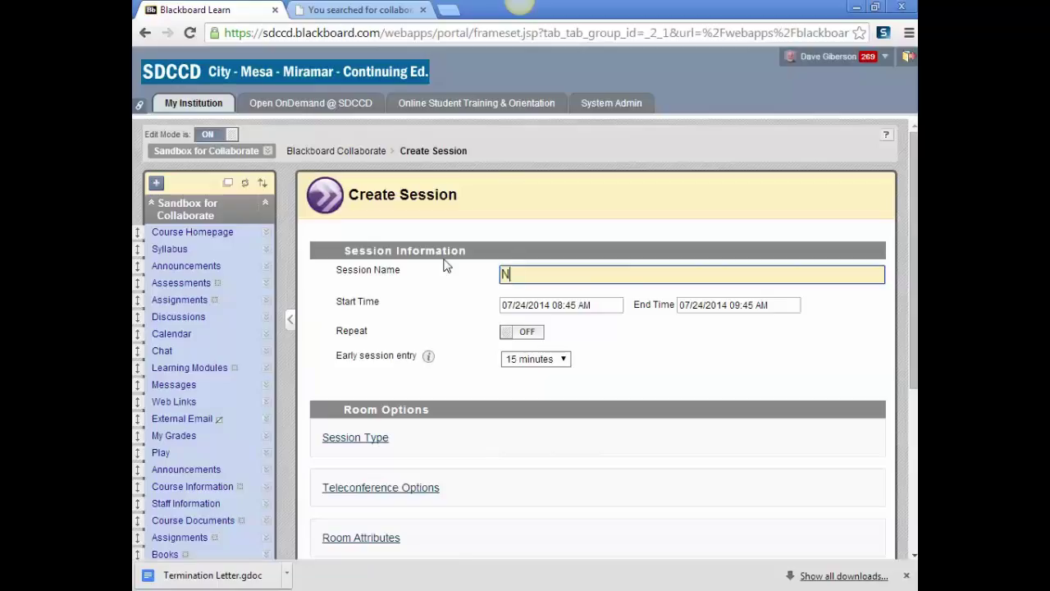
type("ew Collaborate Session")
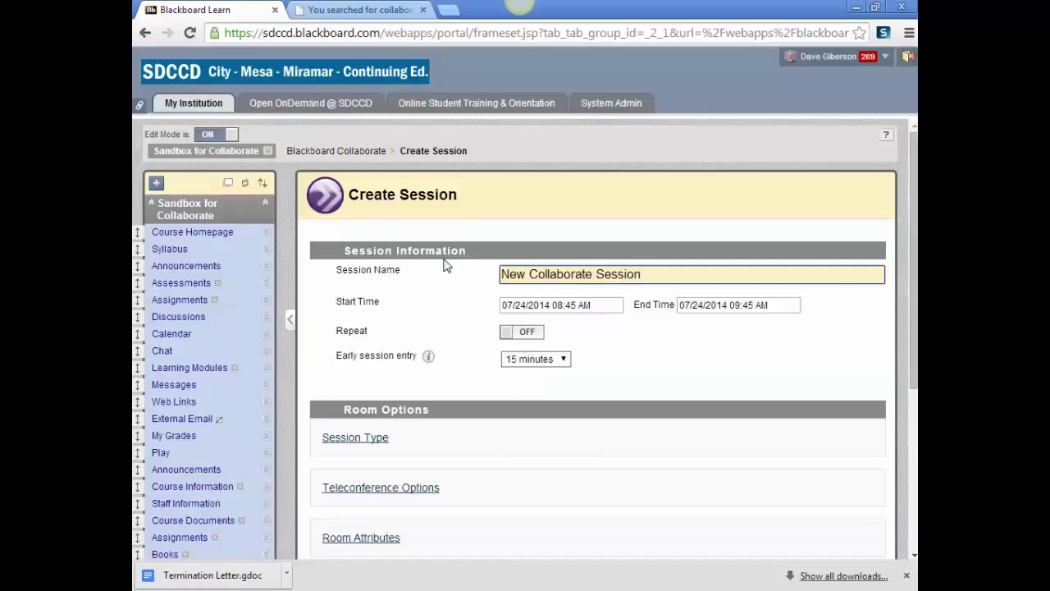
Confirm the session's start time of 07/24/2014 08:45 AM and set its end time to 08/09/2014 11:45 PM.
left_click(553, 306)
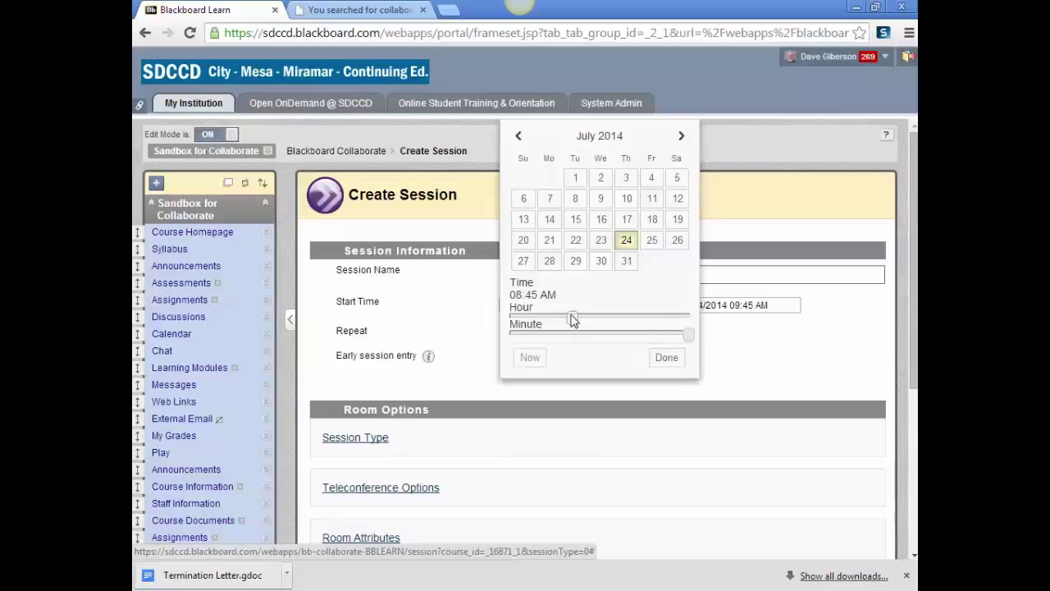
left_click(666, 361)
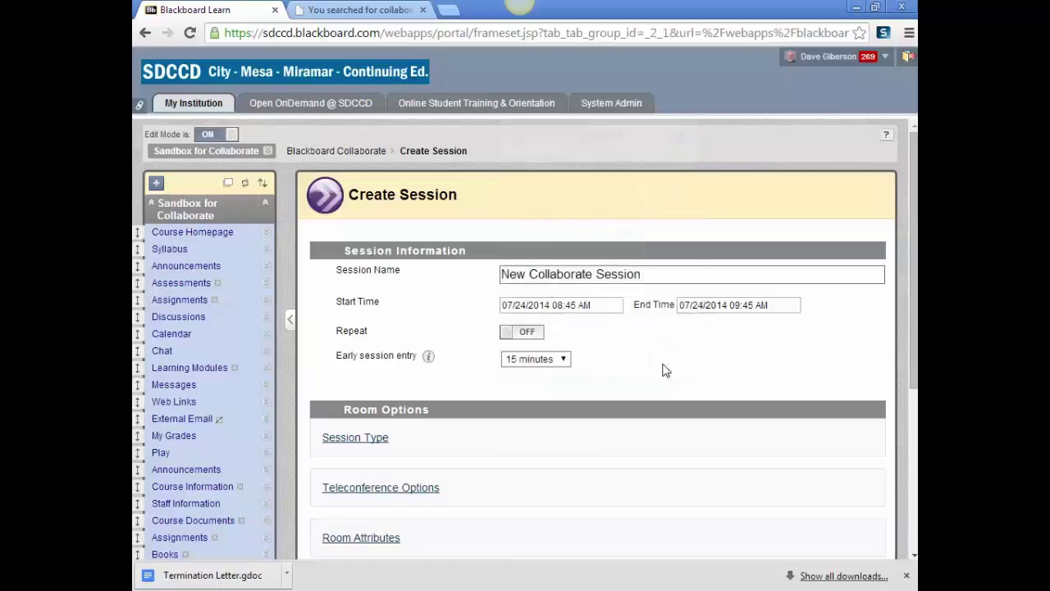
left_click(722, 305)
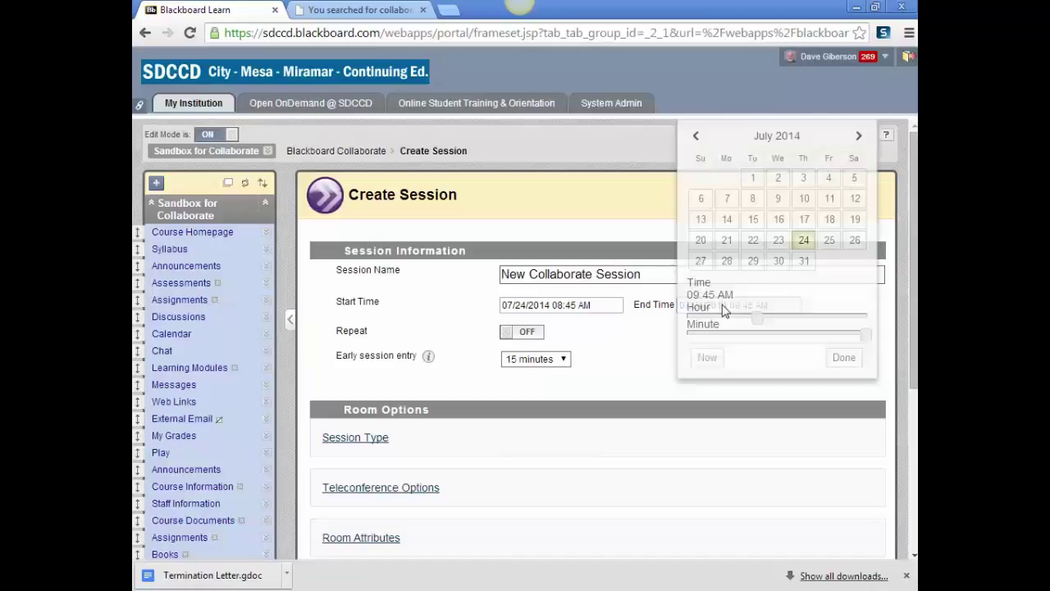
left_click(857, 136)
left_click(859, 137)
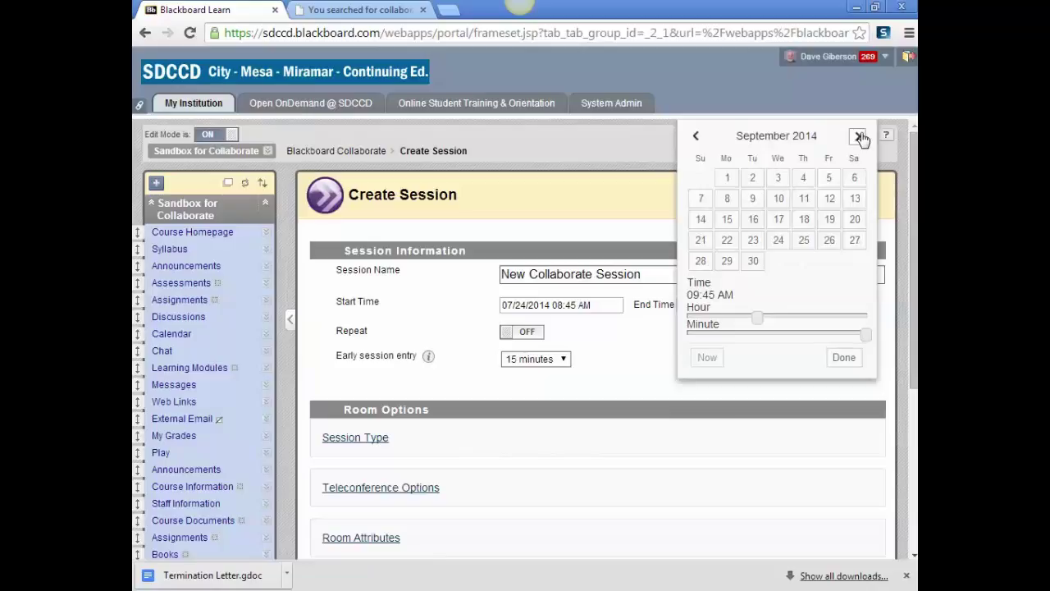
left_click(696, 138)
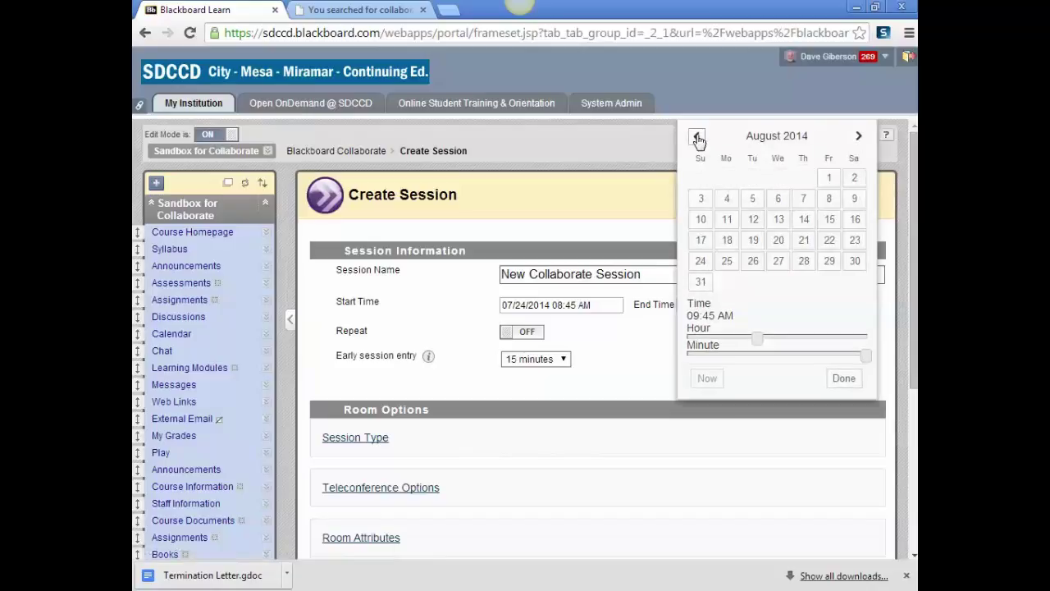
left_click(854, 198)
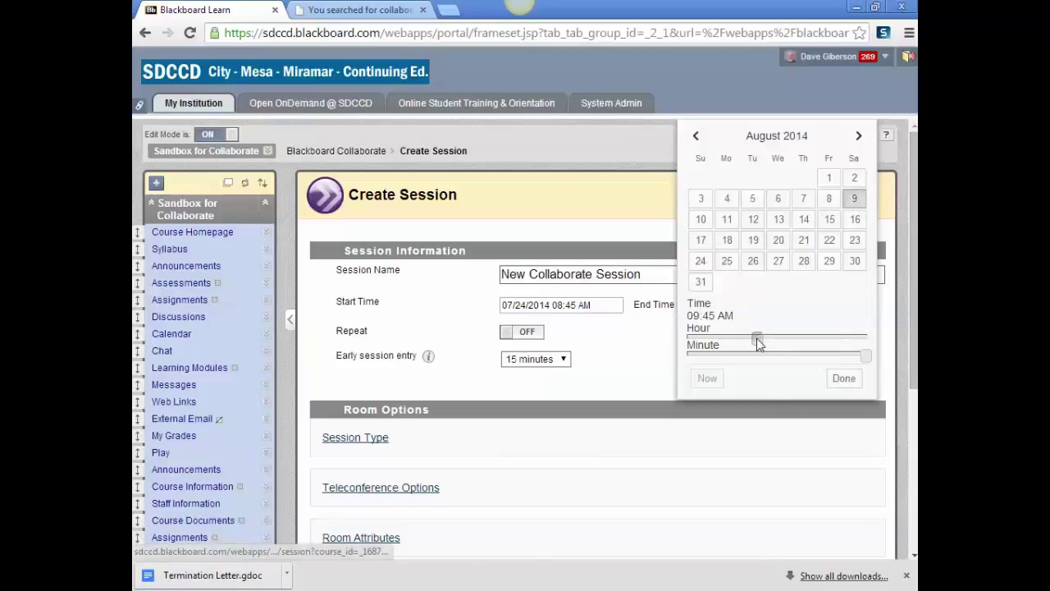
left_click_drag(757, 343, 882, 347)
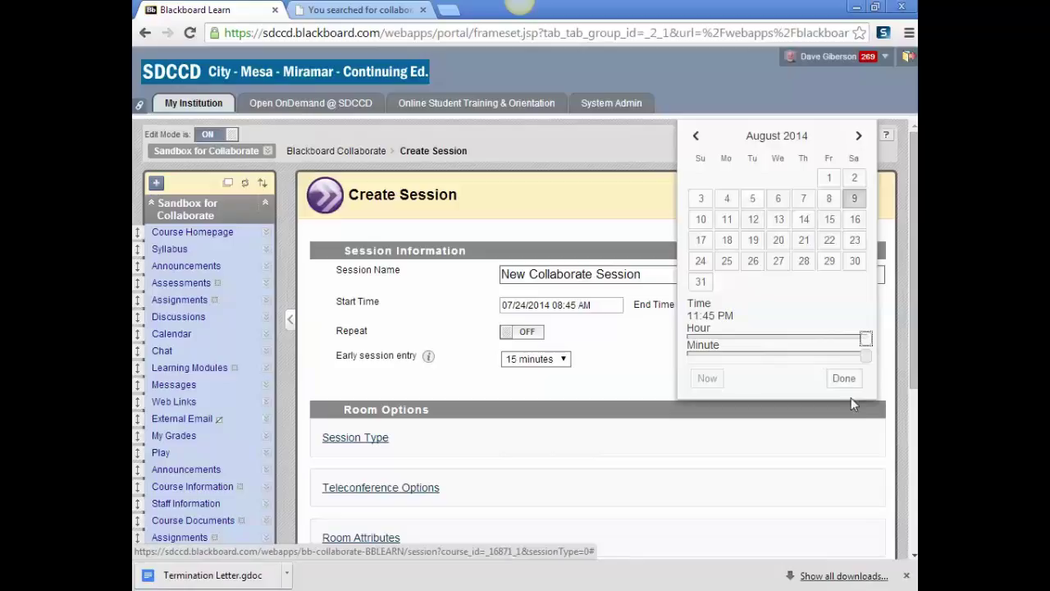
left_click(846, 382)
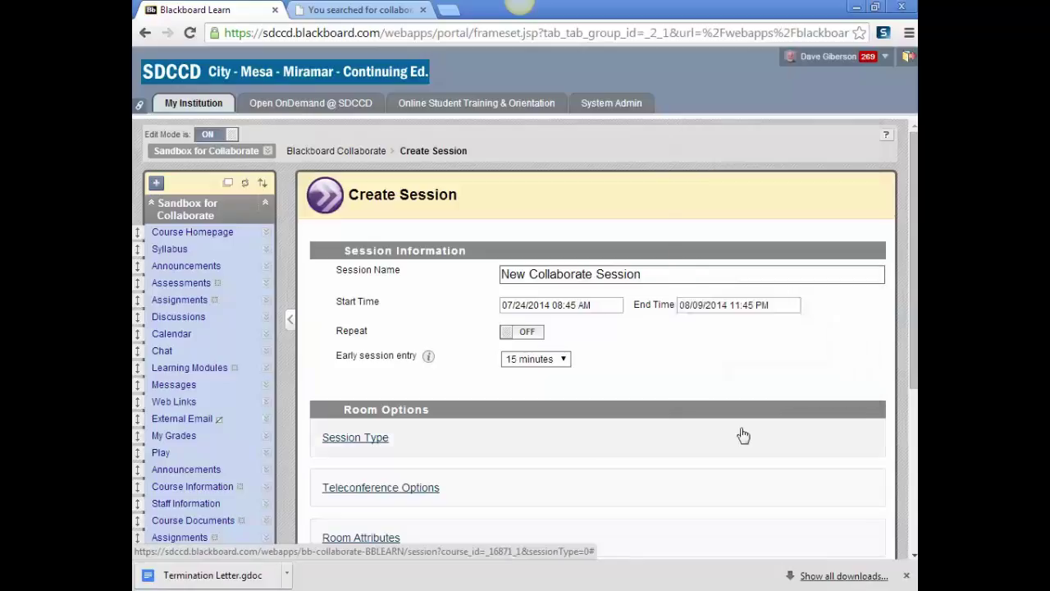
Examine the early session entry choices and compare the Course and Shared session types, leaving Course selected.
left_click(566, 362)
left_click(566, 362)
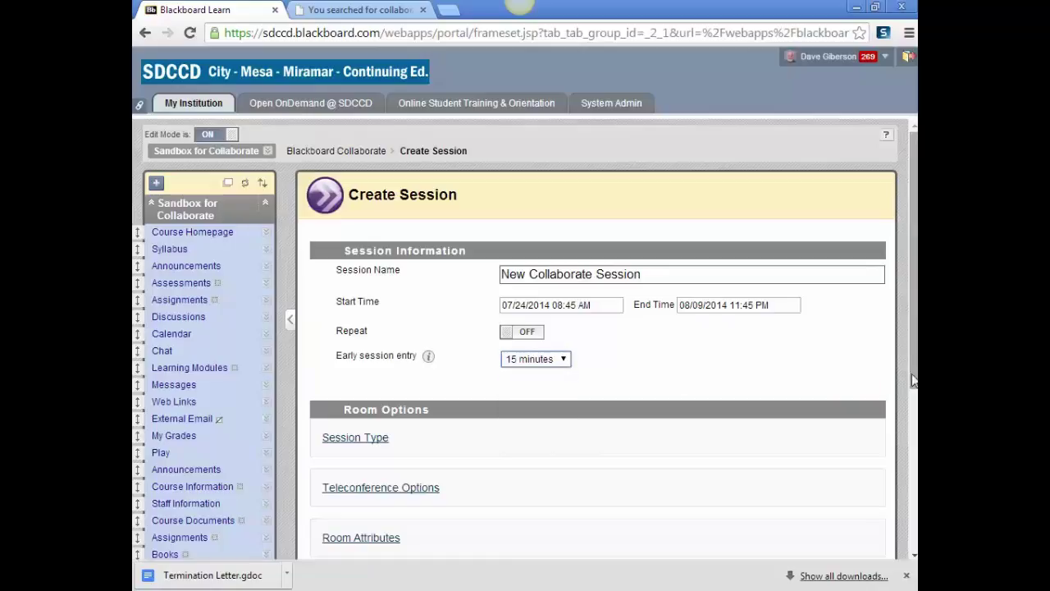
left_click_drag(913, 380, 913, 429)
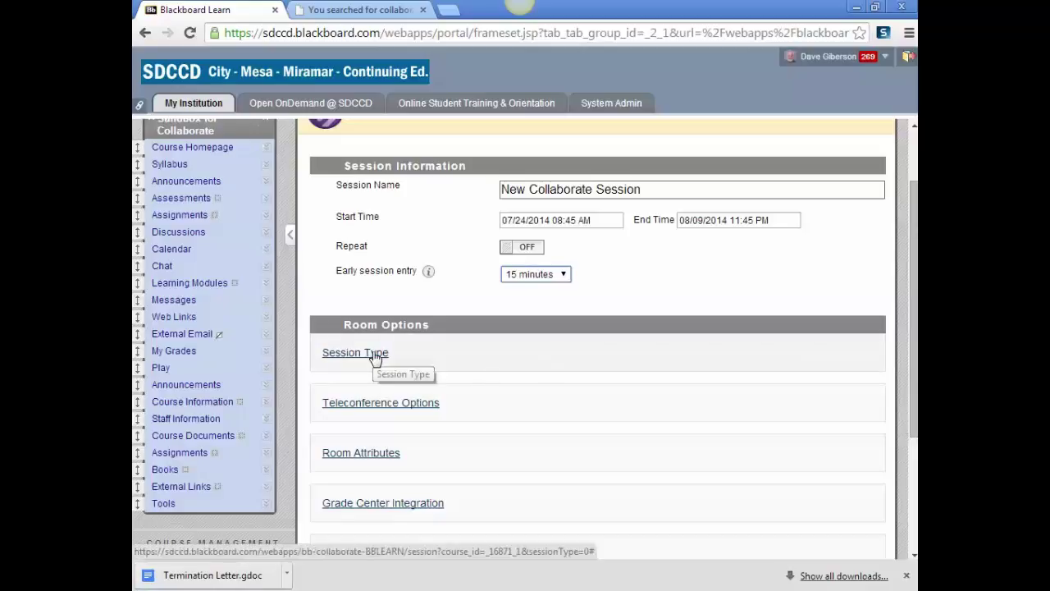
left_click_drag(909, 427, 909, 447)
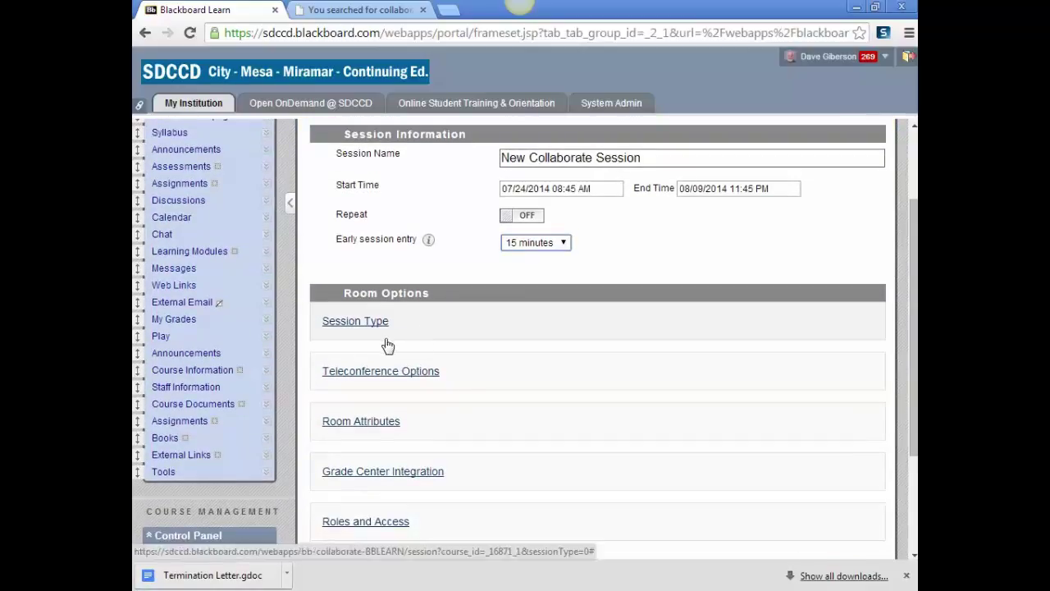
left_click(361, 322)
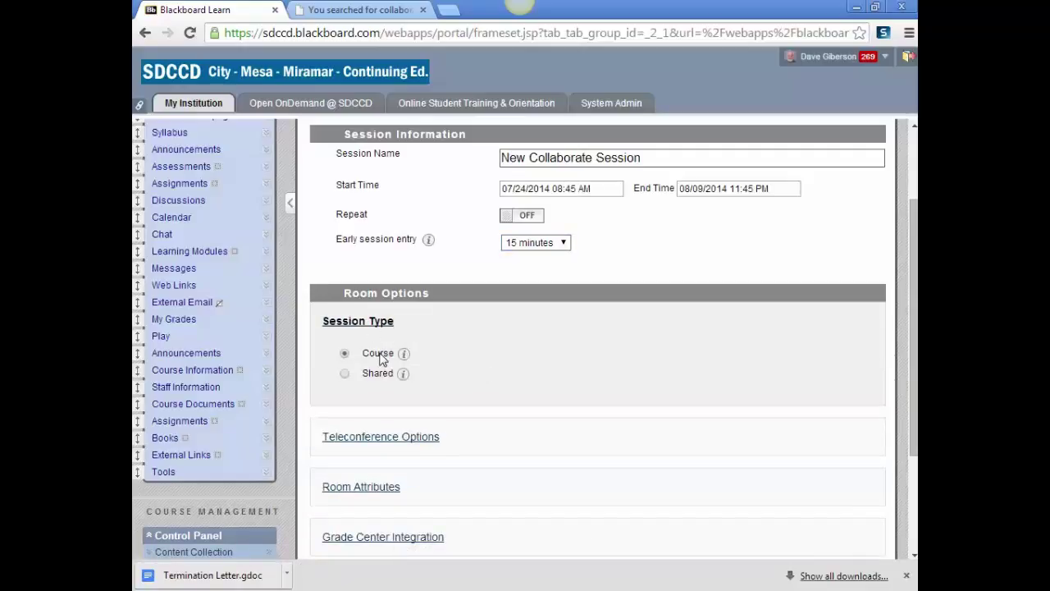
left_click(344, 374)
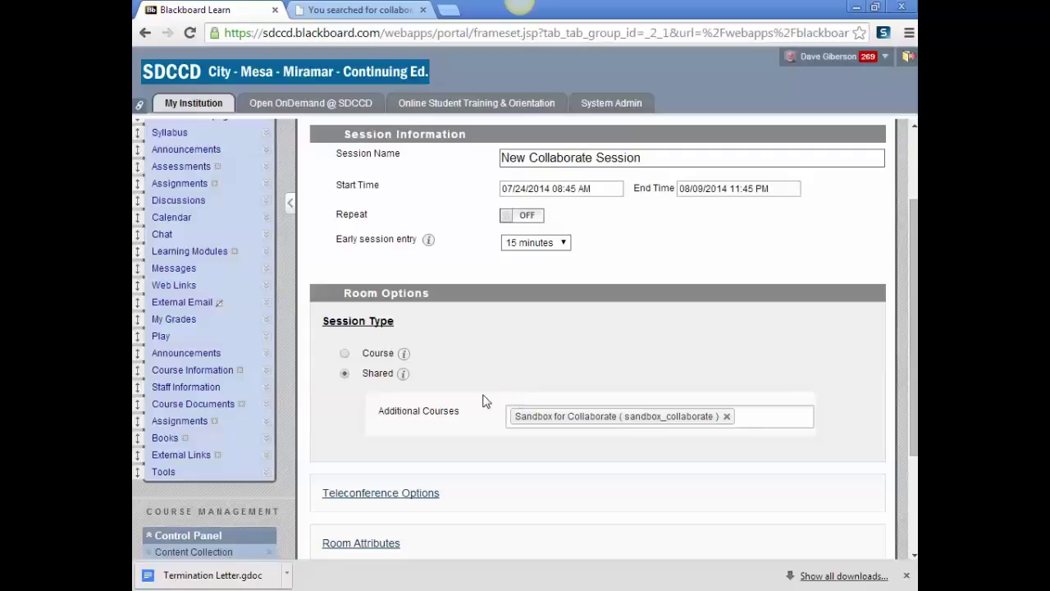
left_click(345, 353)
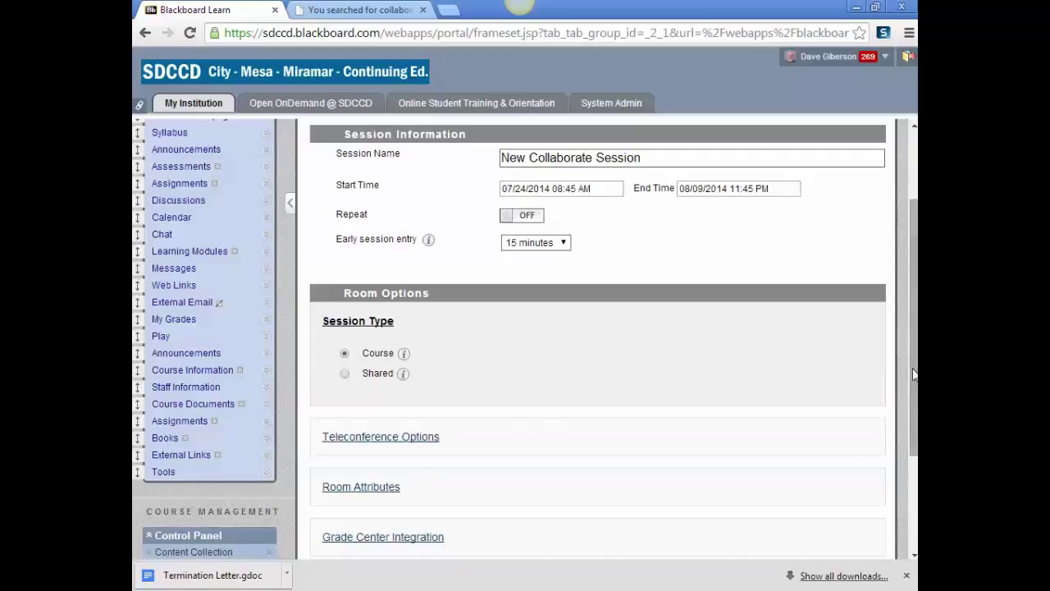
scroll(910, 399, "down", 1)
scroll(911, 398, "down", 2)
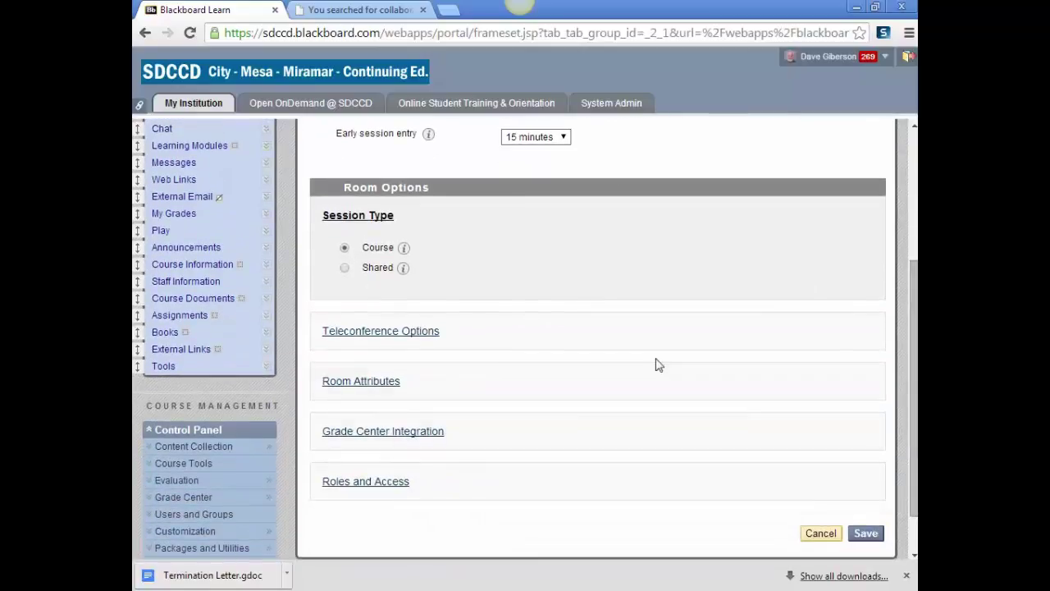
left_click(359, 216)
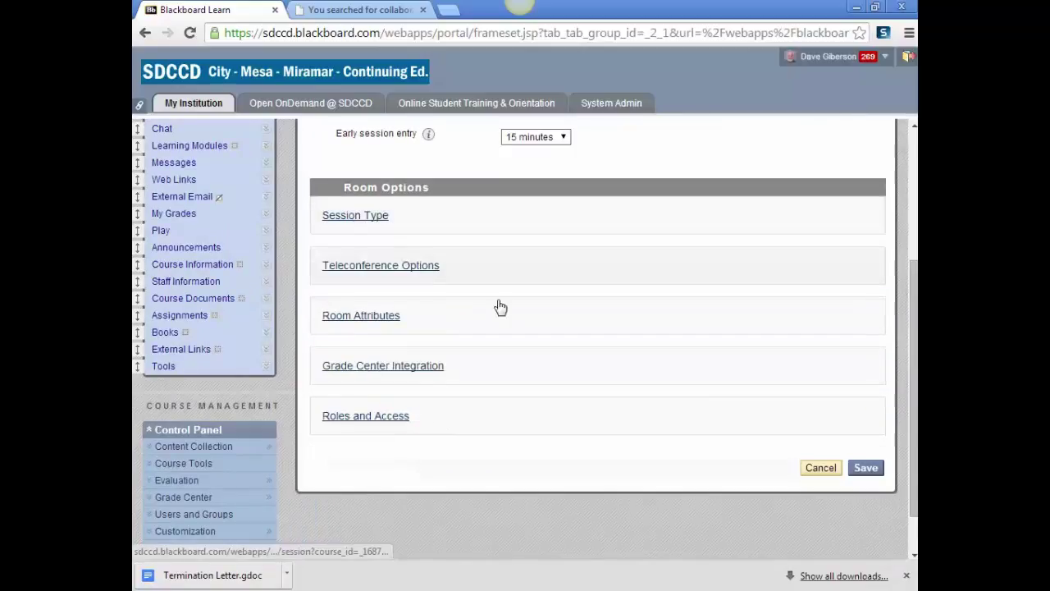
Review the session's teleconference options without changing them and keep the room's Recording Mode on Manual.
left_click(400, 268)
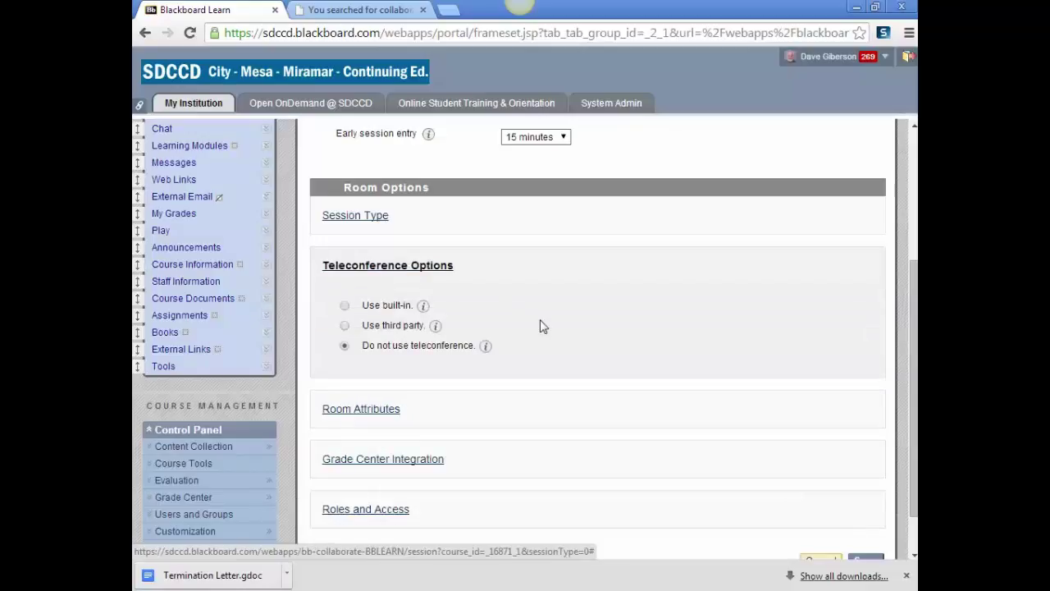
left_click(422, 268)
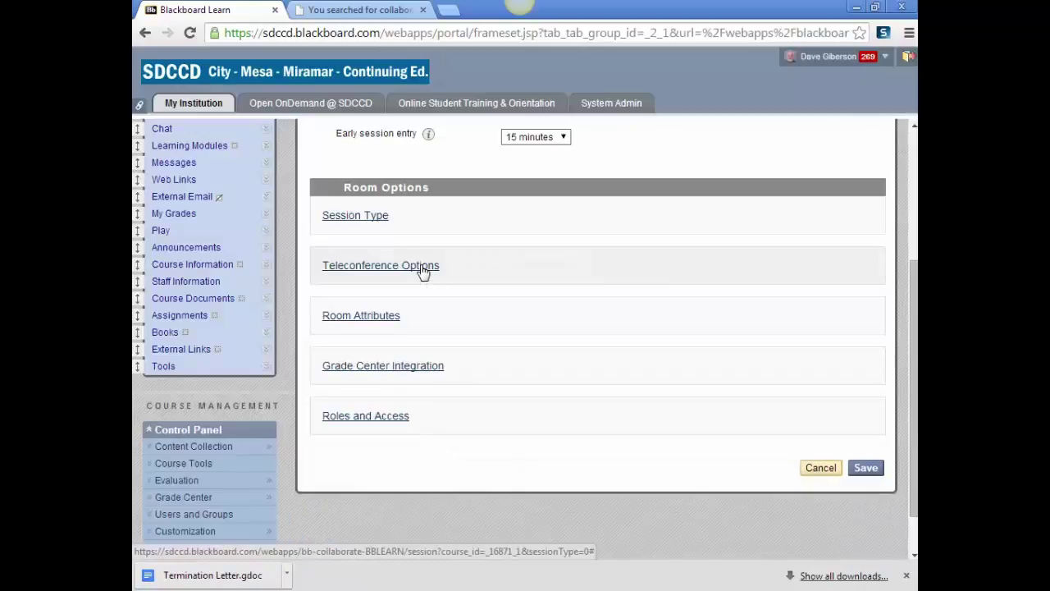
left_click(377, 320)
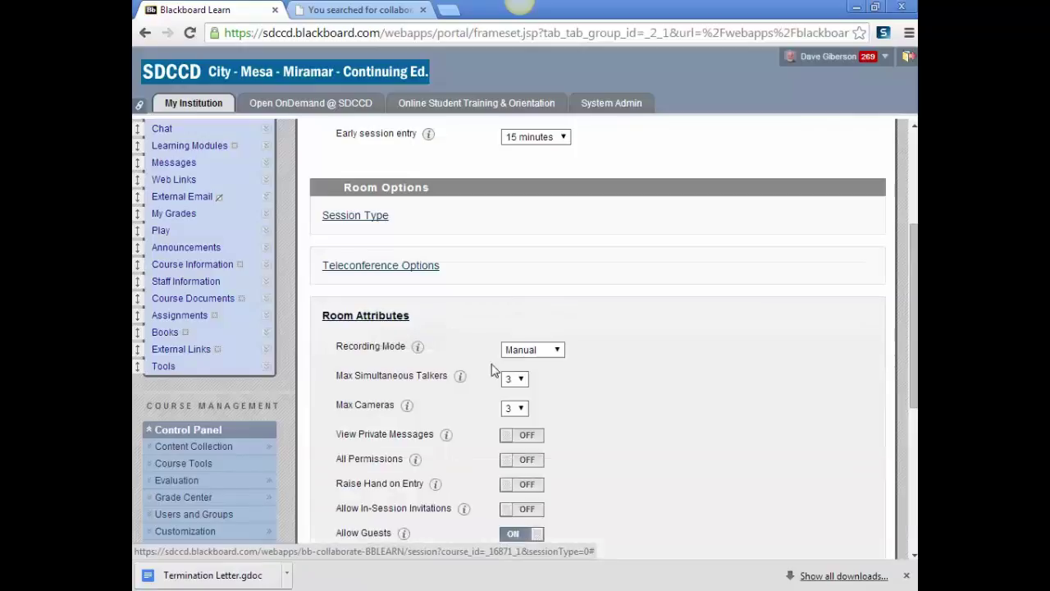
scroll(648, 344, "down", 2)
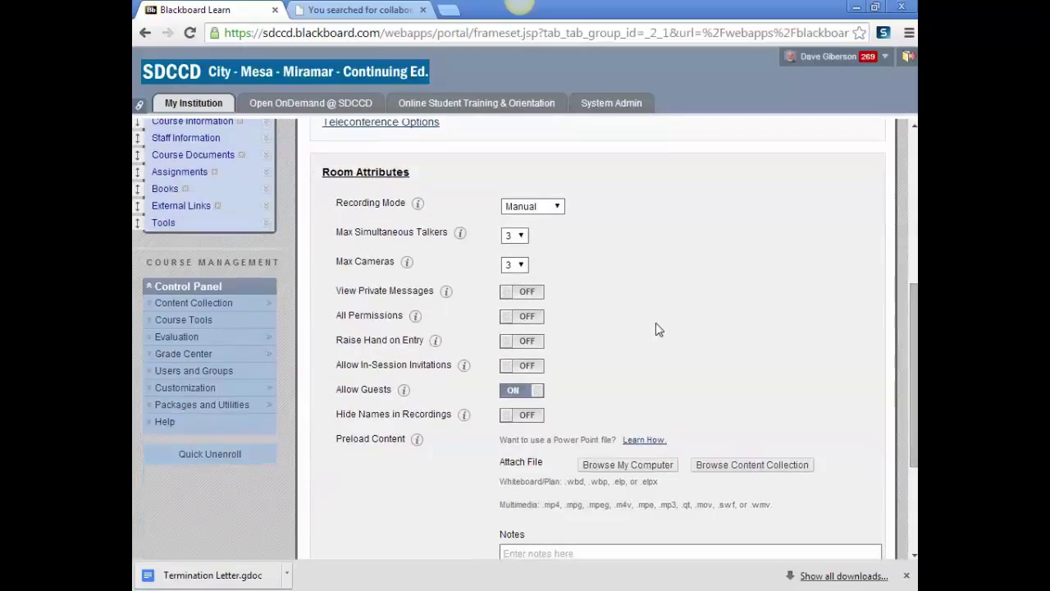
left_click(558, 209)
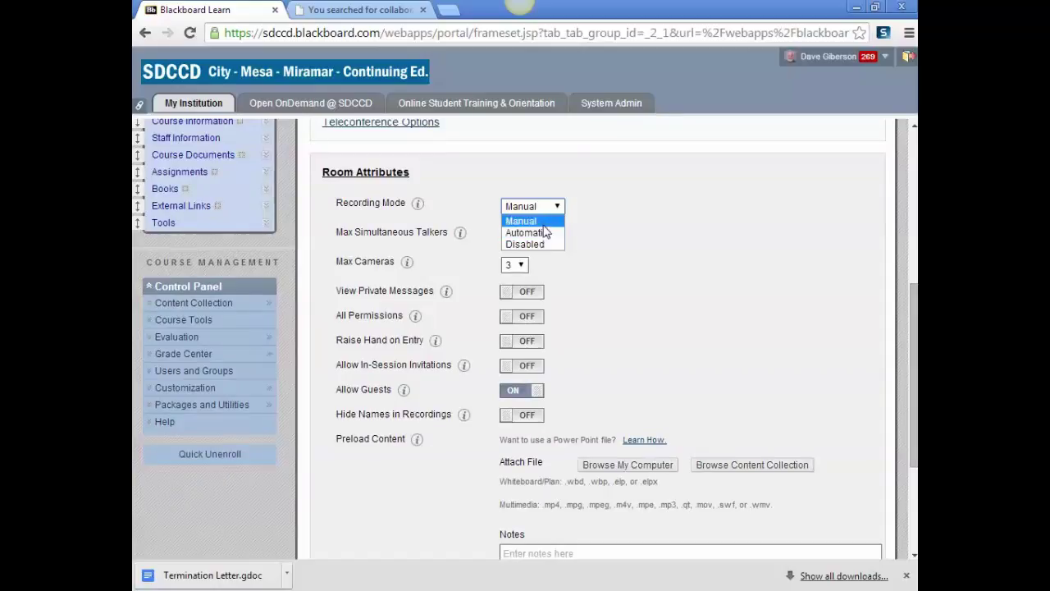
left_click(549, 223)
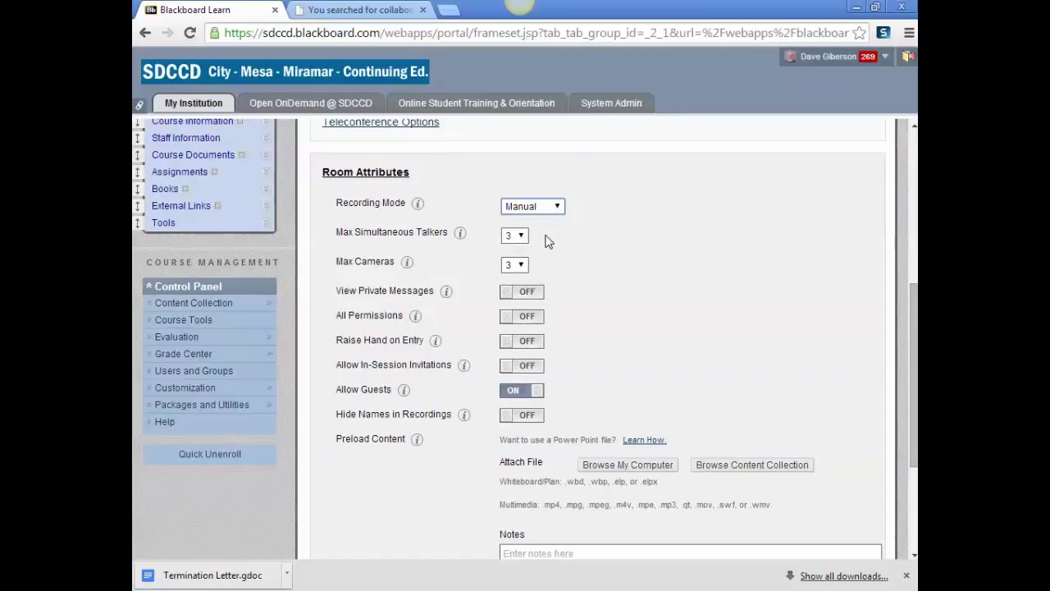
Keep Max Simultaneous Talkers at 3 and set Max Cameras to 6 in the room attributes.
left_click(521, 237)
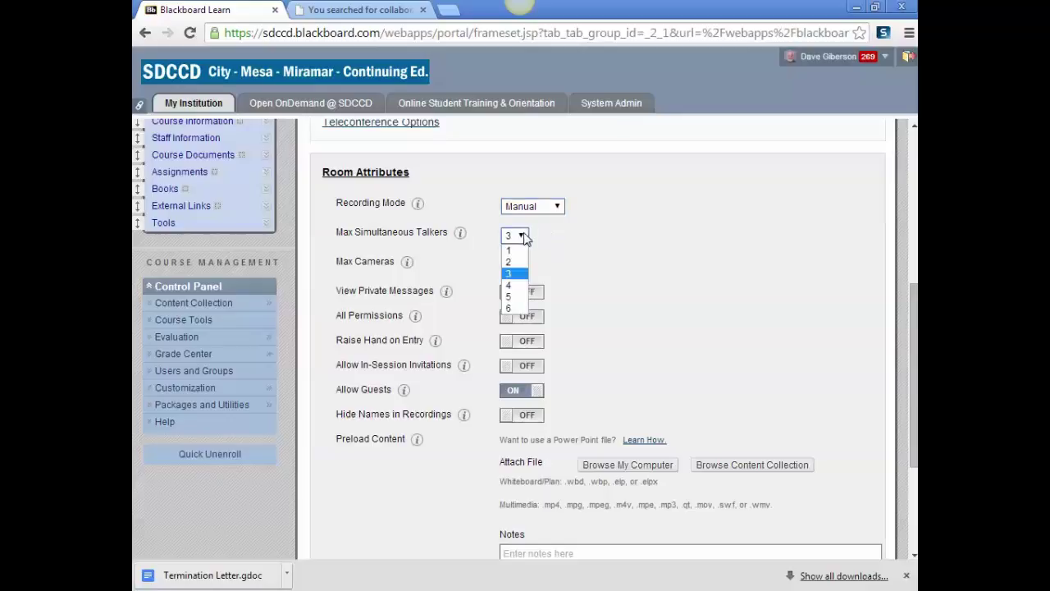
left_click(517, 274)
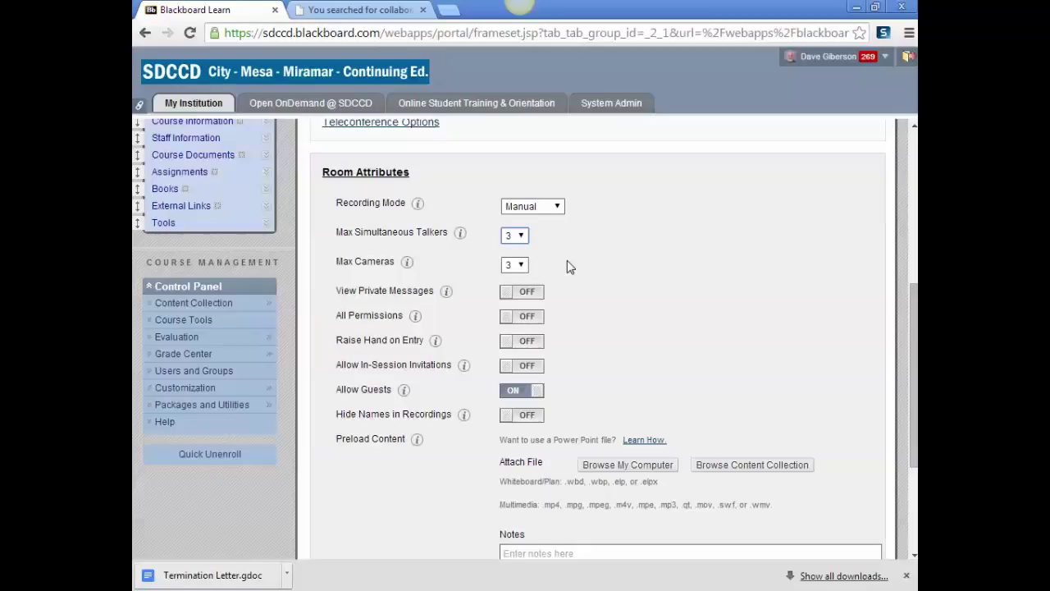
left_click(523, 267)
left_click(512, 341)
left_click_drag(915, 399, 899, 451)
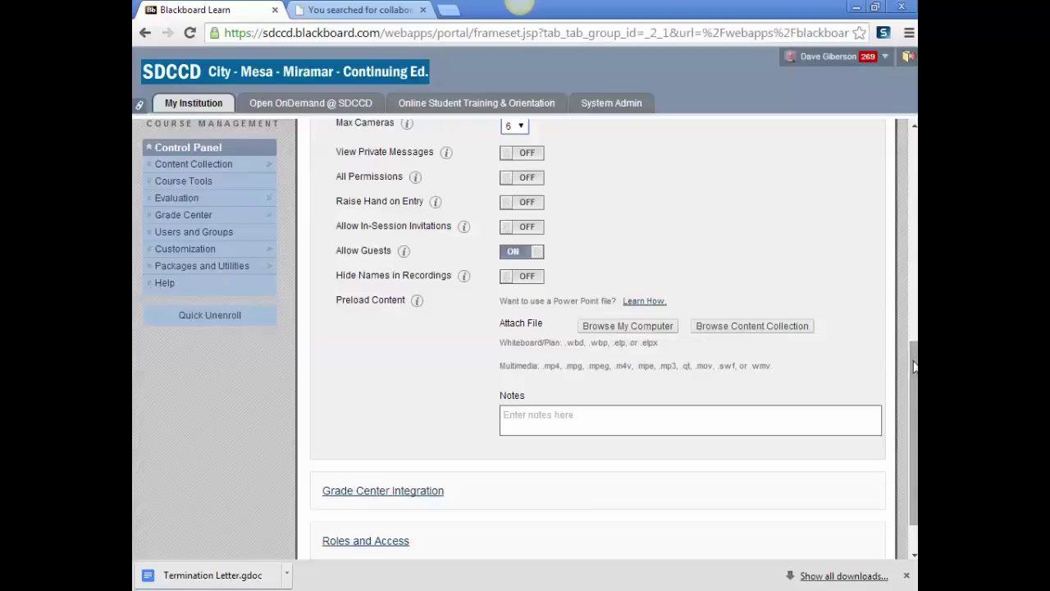
left_click_drag(914, 367, 909, 273)
left_click(402, 221)
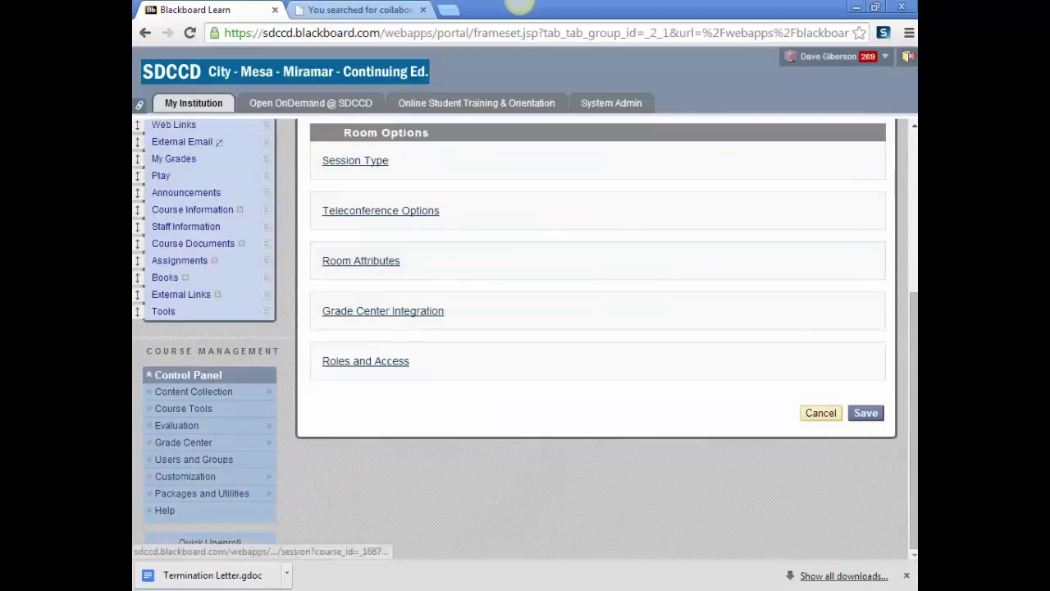
Examine the Roles and Access settings, temporarily restricting access to the session to see the role assignment choices.
left_click(364, 361)
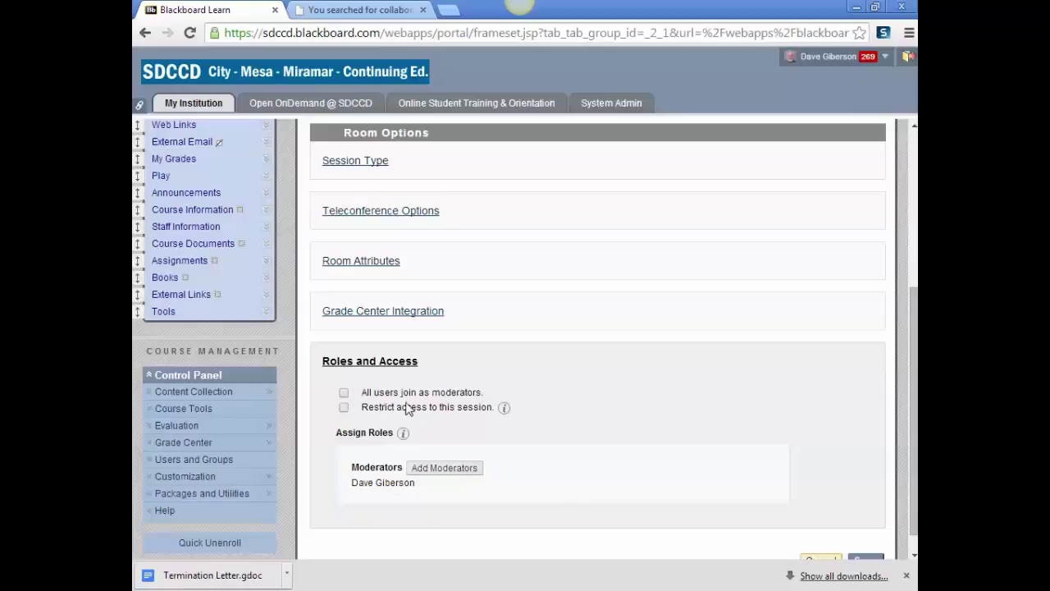
left_click(345, 407)
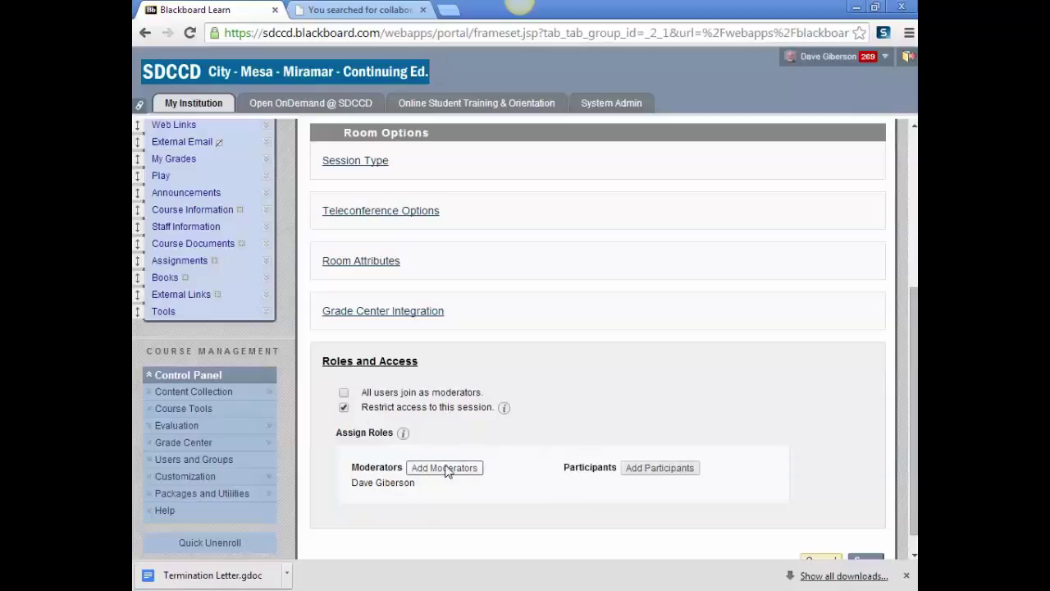
mouse_move(404, 436)
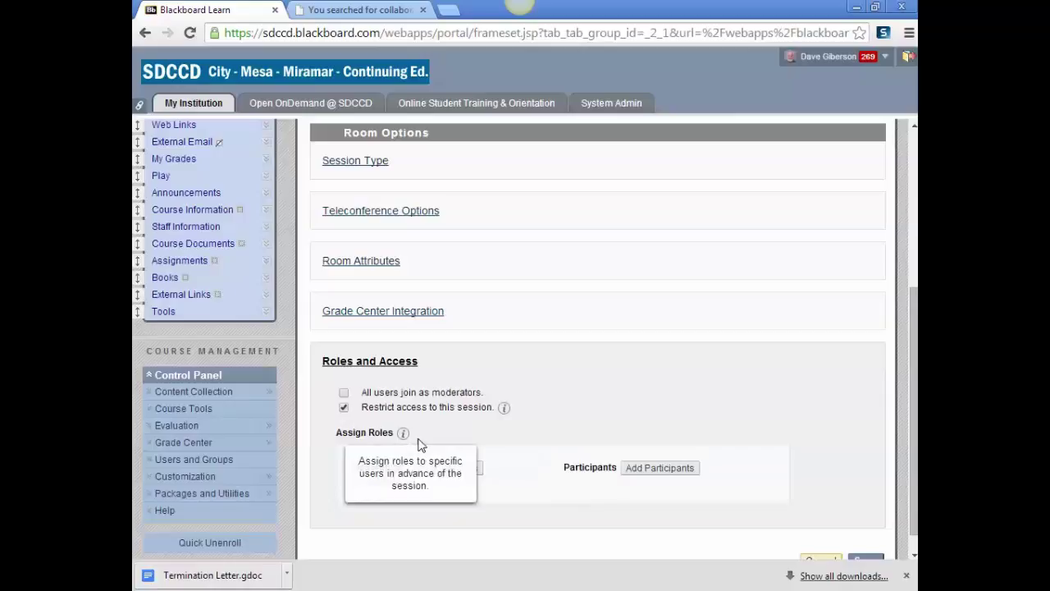
left_click(344, 407)
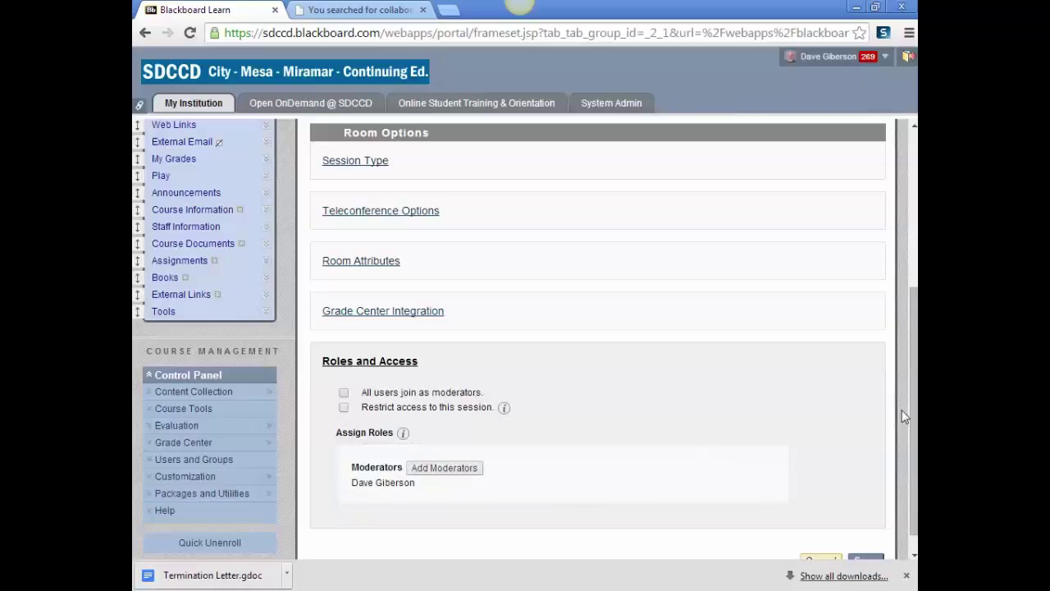
left_click(403, 365)
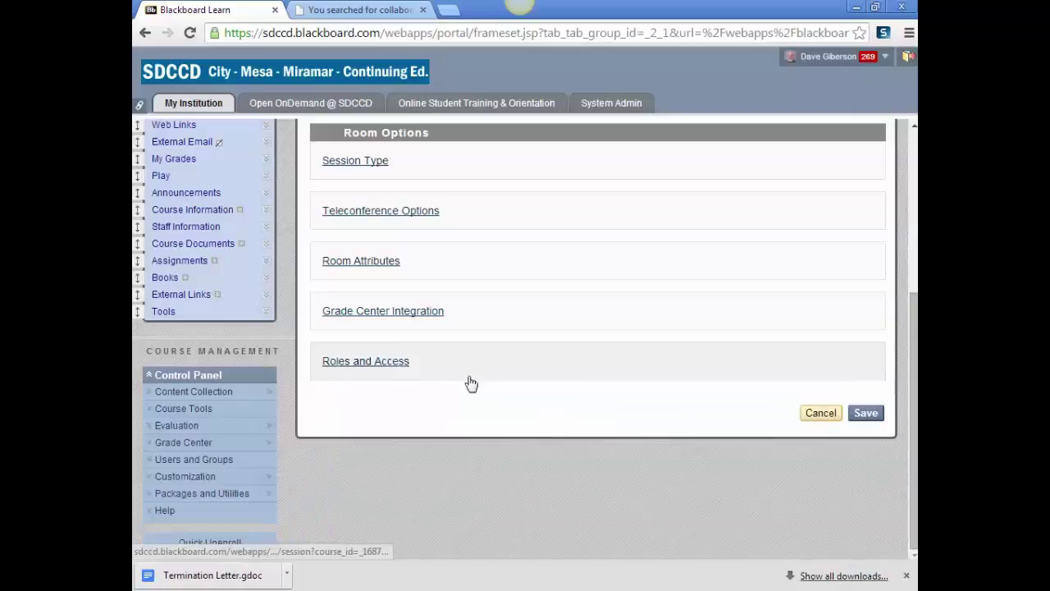
Review the session information and try to save the new Collaborate session.
left_click_drag(912, 408, 912, 239)
scroll(525, 339, "down", 1)
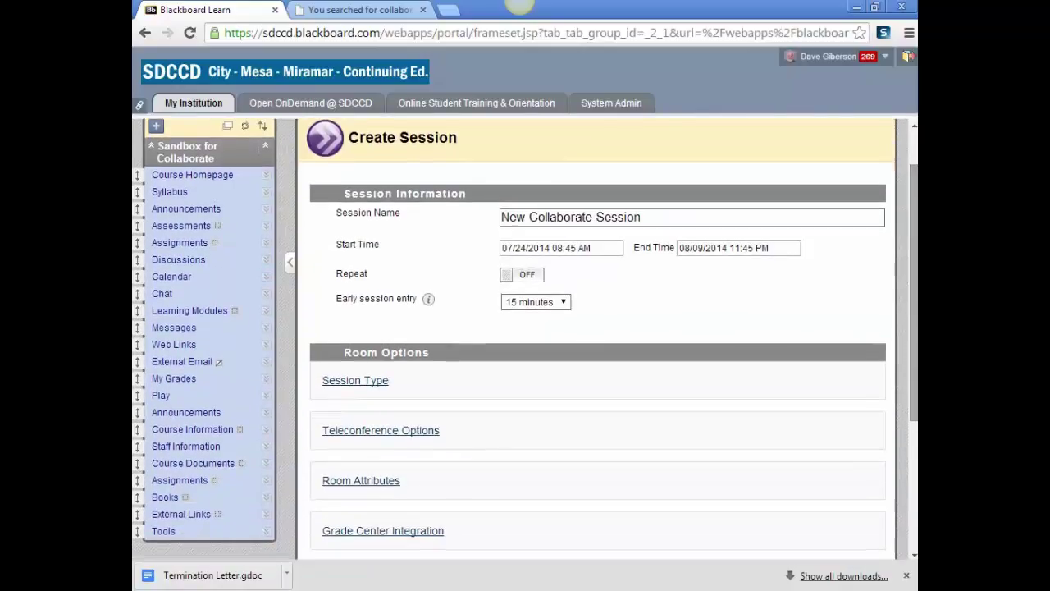
scroll(915, 307, "down", 4)
left_click(866, 413)
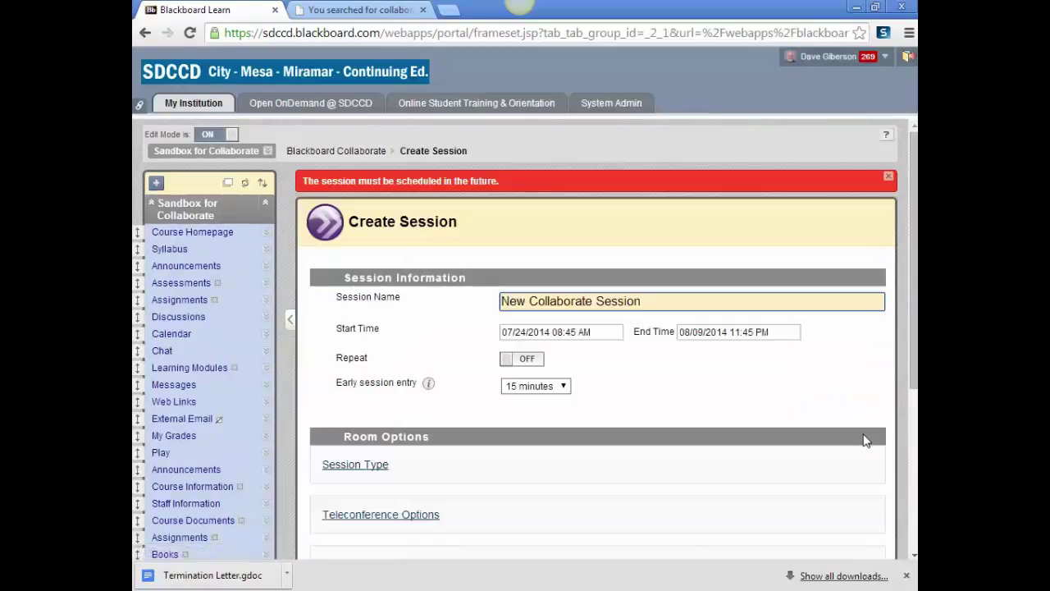
Set the session's start time to 07/24/2014 09:45 AM and save the session.
left_click(563, 331)
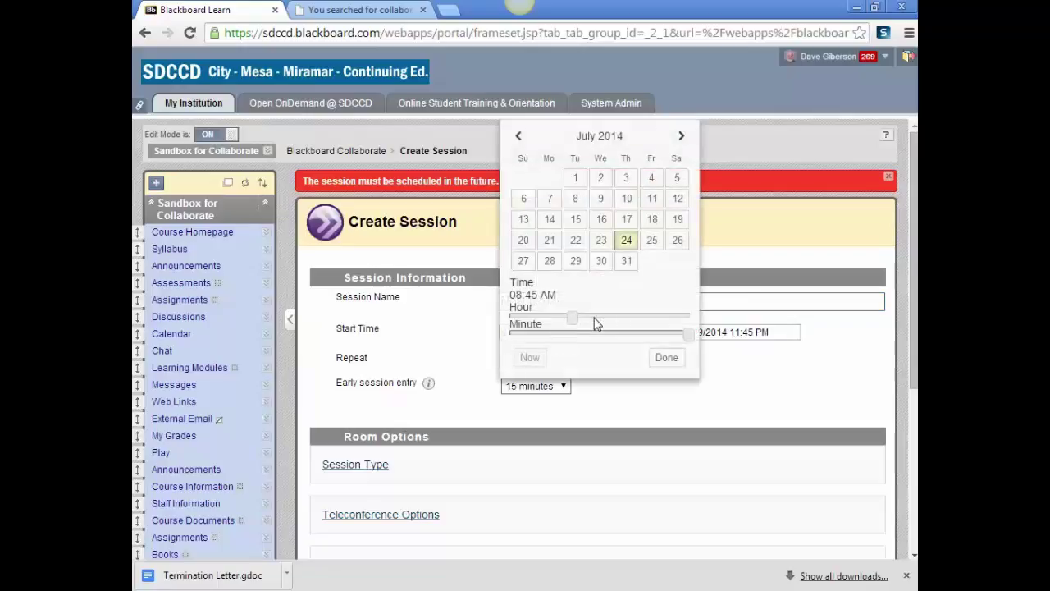
left_click_drag(570, 321, 581, 322)
left_click(666, 357)
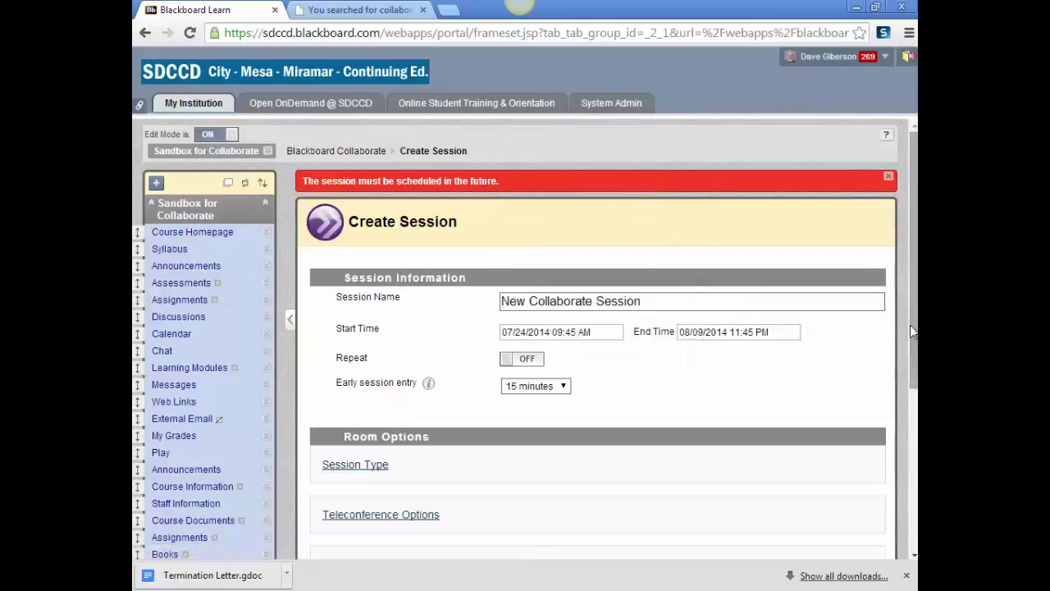
left_click_drag(912, 330, 895, 491)
left_click(866, 440)
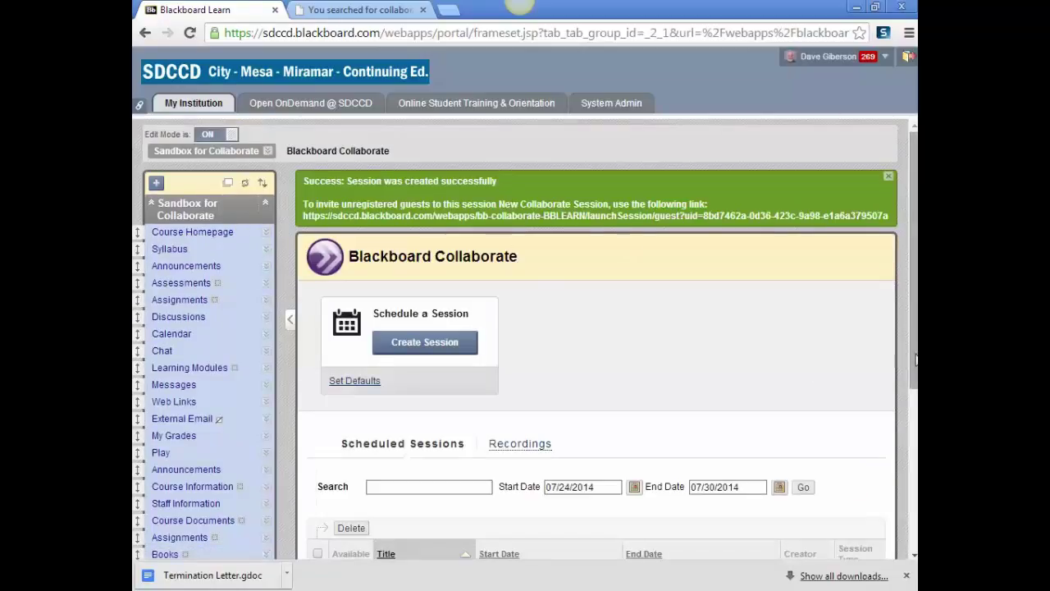
left_click_drag(916, 359, 911, 521)
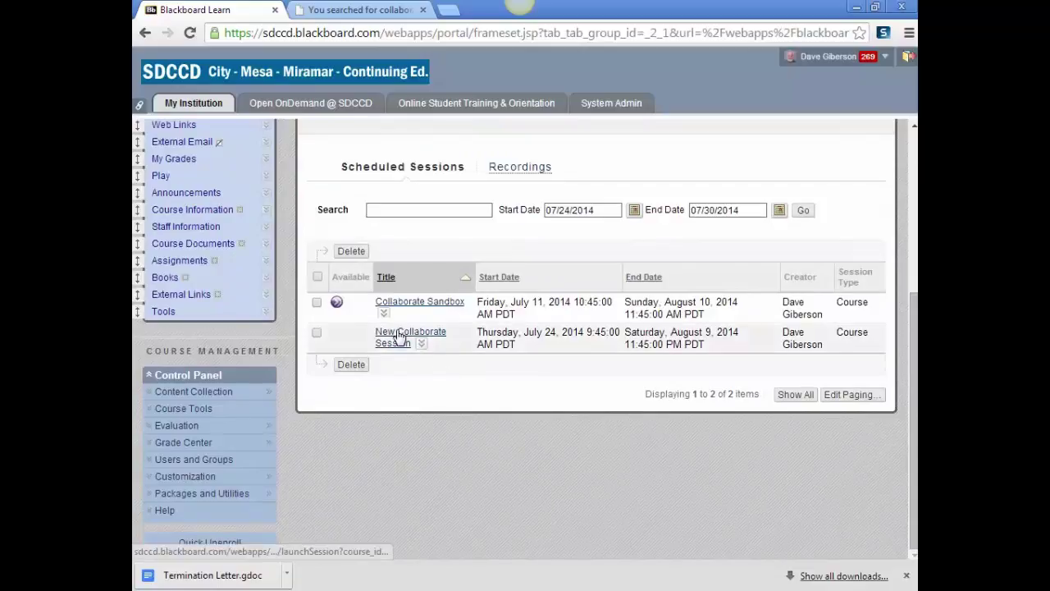